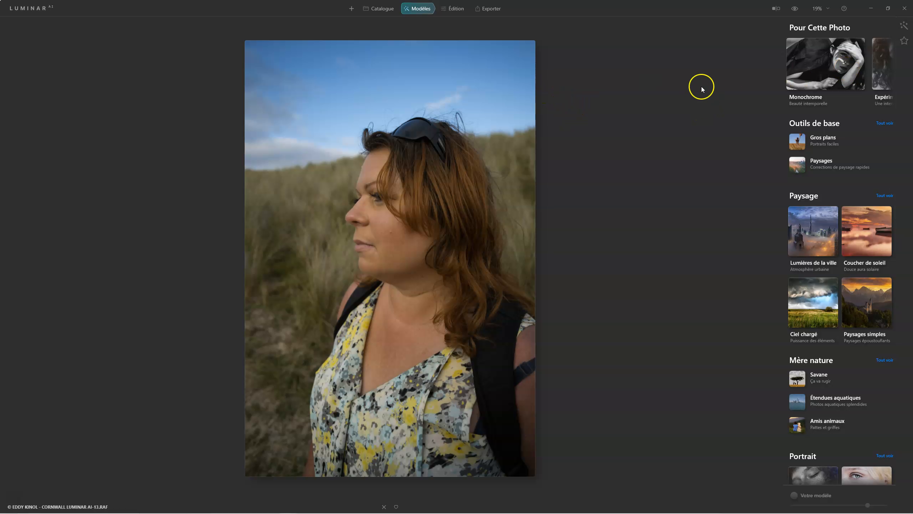
Try the Expérimental collection's templates on the portrait one after another, from Pellicule brûlée through Légèreté.
scroll(840, 64, right, 5)
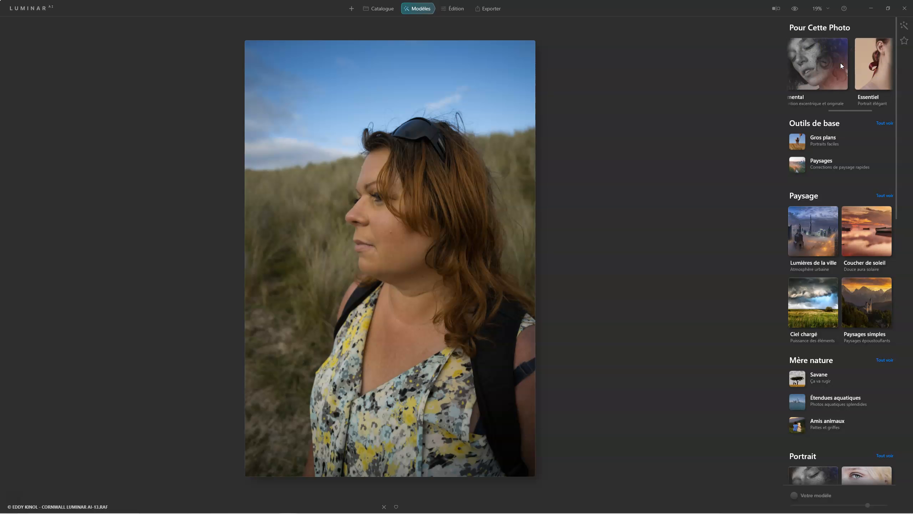
click(841, 62)
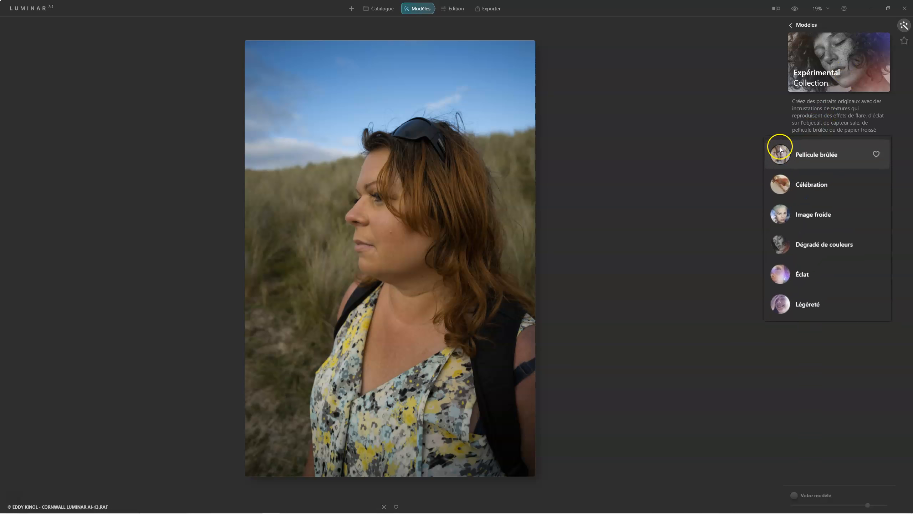
click(765, 156)
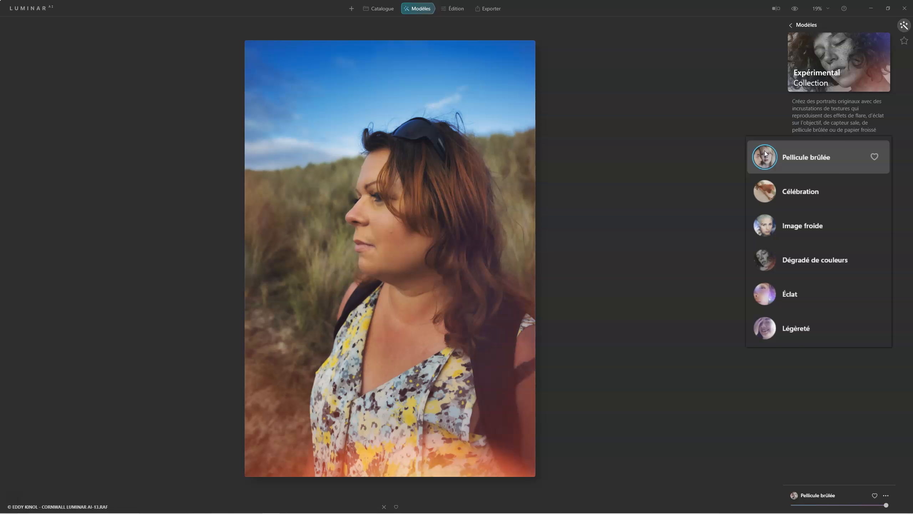
click(765, 191)
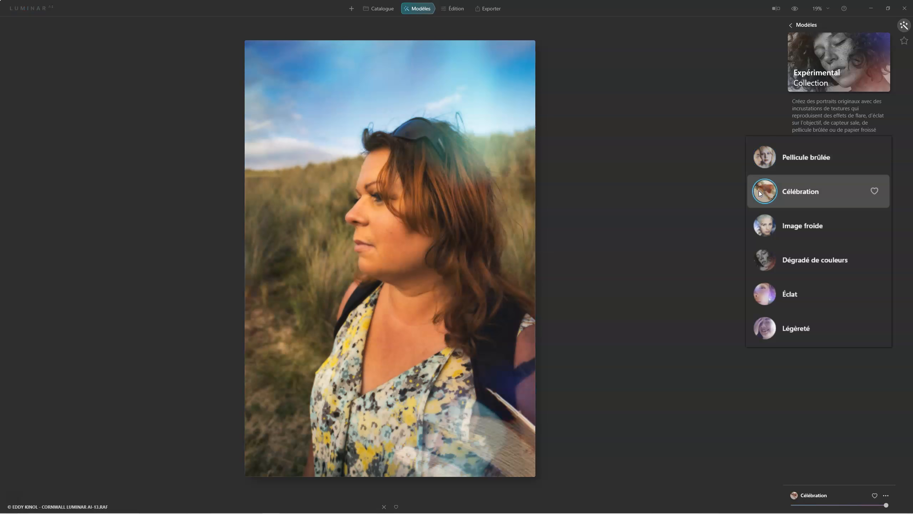
click(766, 230)
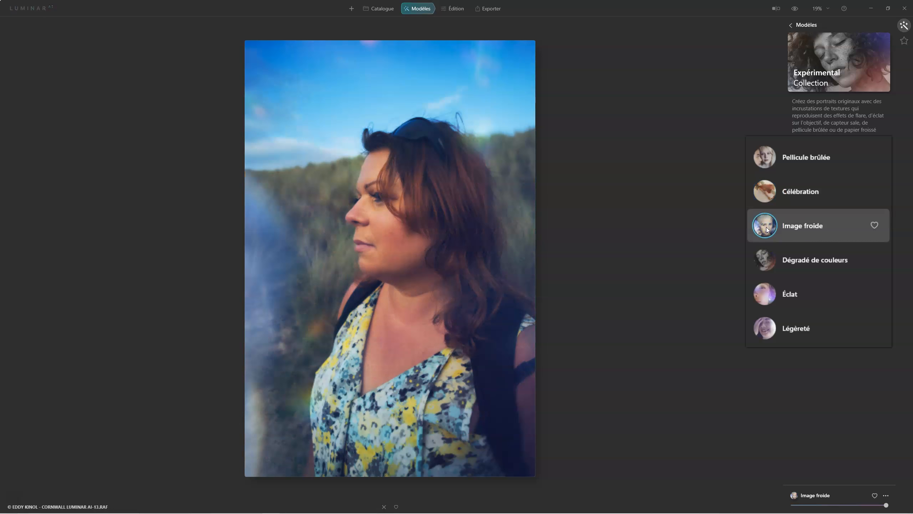
click(764, 258)
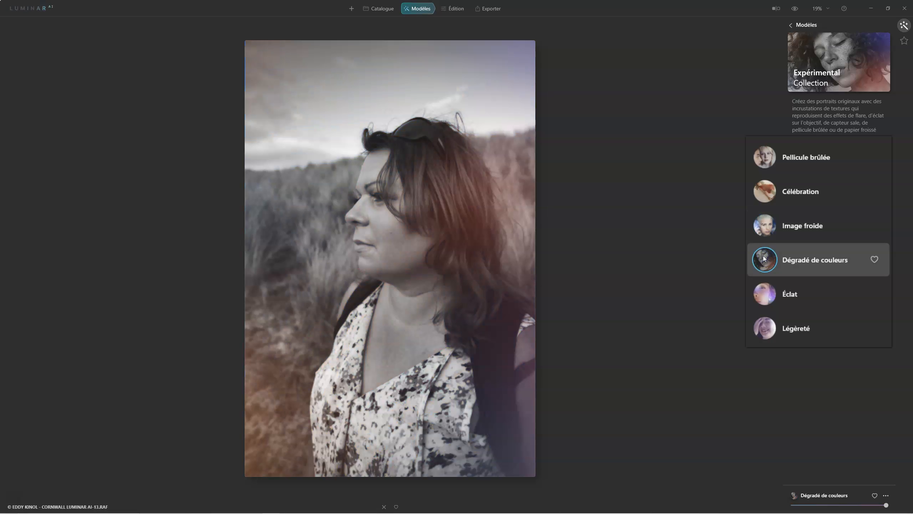
click(761, 295)
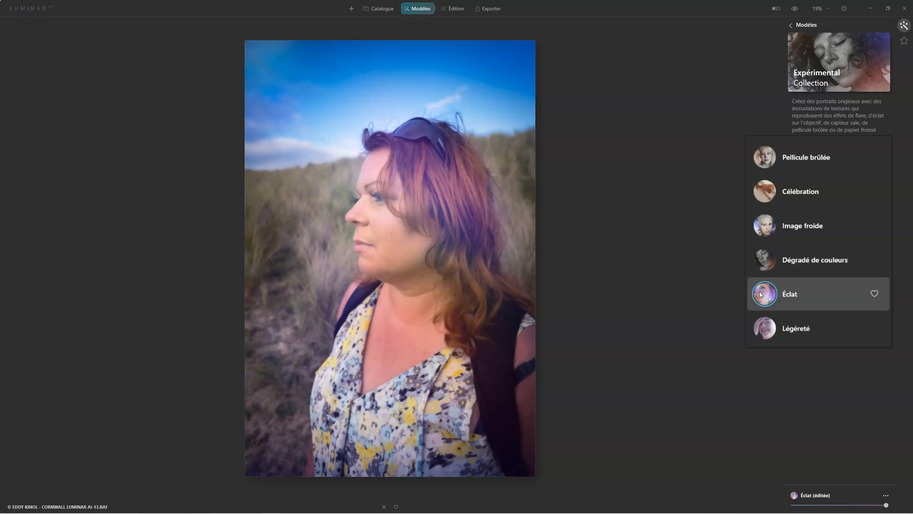
click(766, 327)
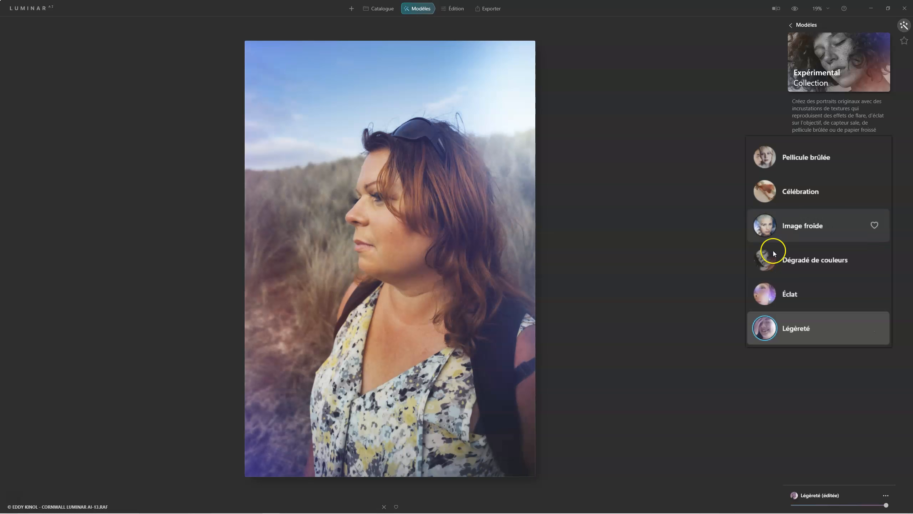
Try the Essentiel collection's templates, including Chapiteau and Fashionista, and apply Rembrandt to the portrait.
click(794, 27)
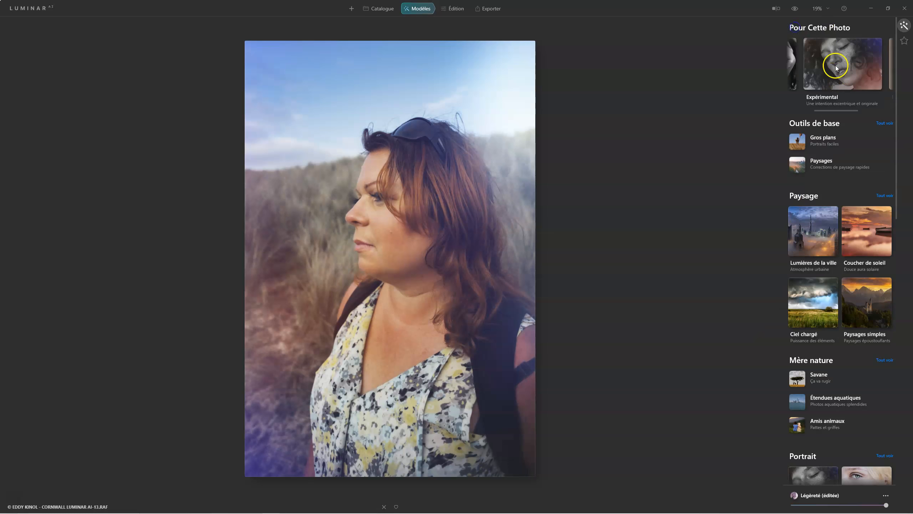
click(838, 71)
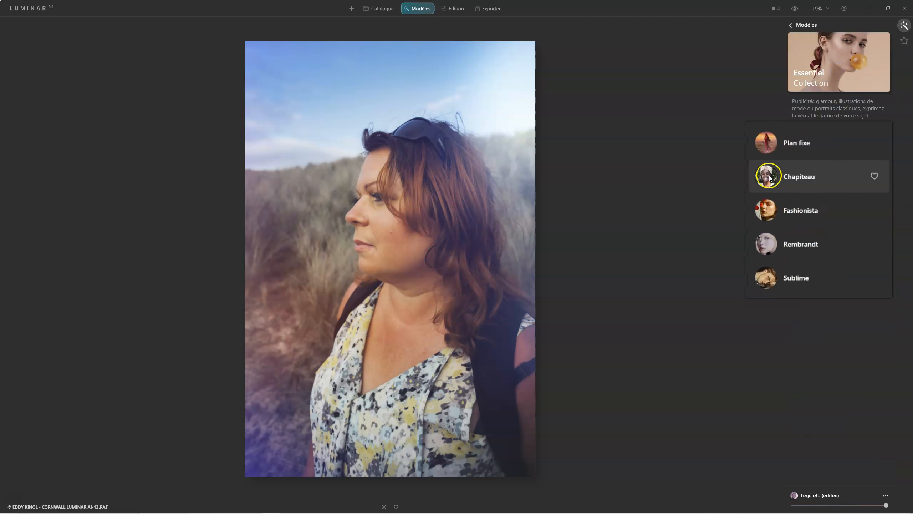
click(749, 153)
click(751, 184)
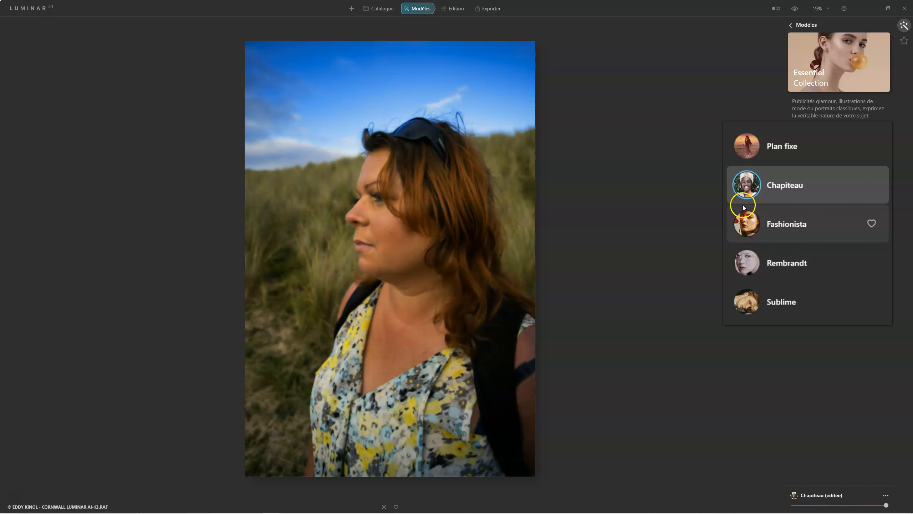
click(749, 229)
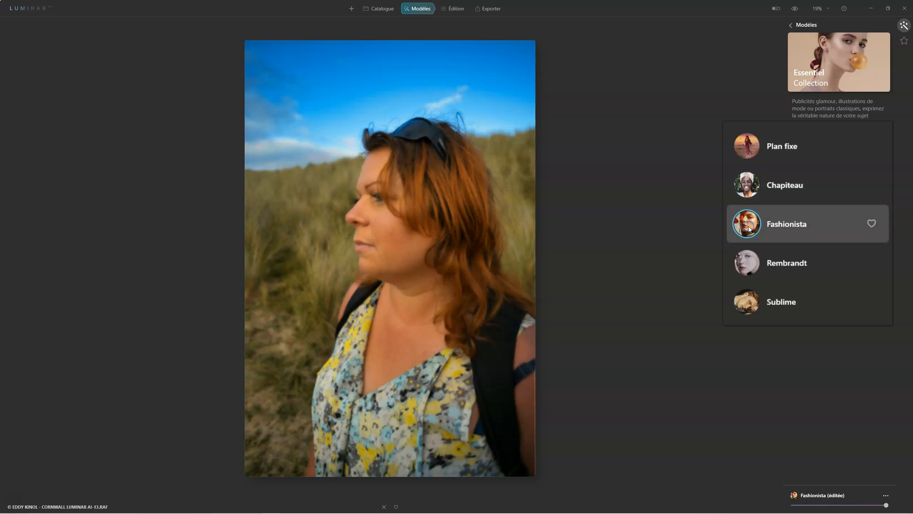
click(747, 266)
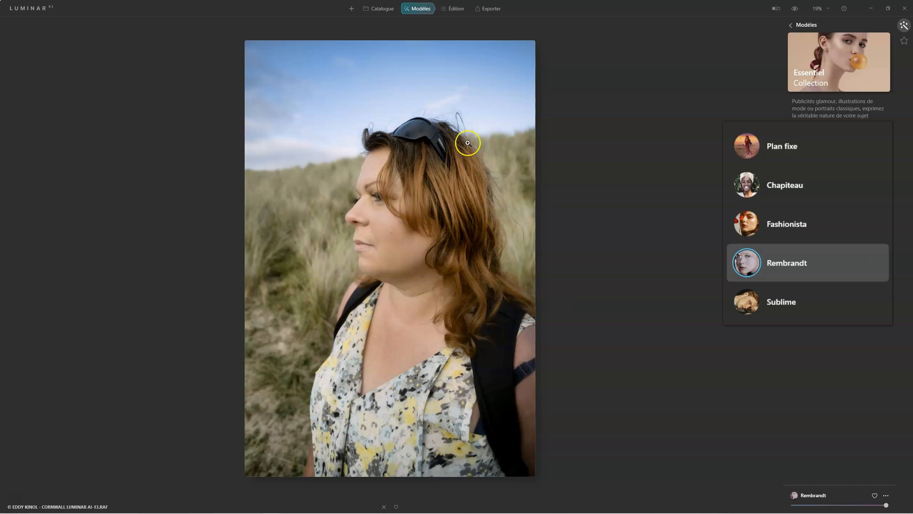
Examine the Optique tool's advanced lens settings among the professional editing tools, and return to the basic tools.
click(454, 9)
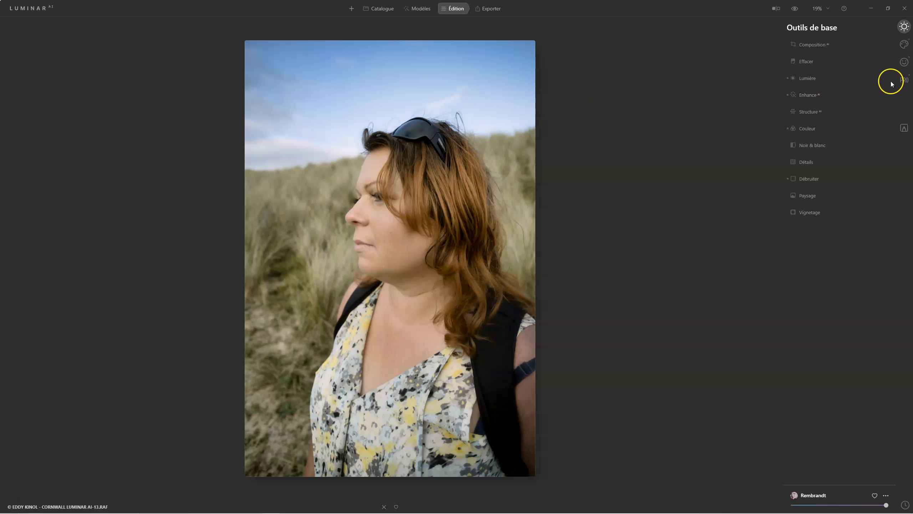
click(904, 80)
click(811, 45)
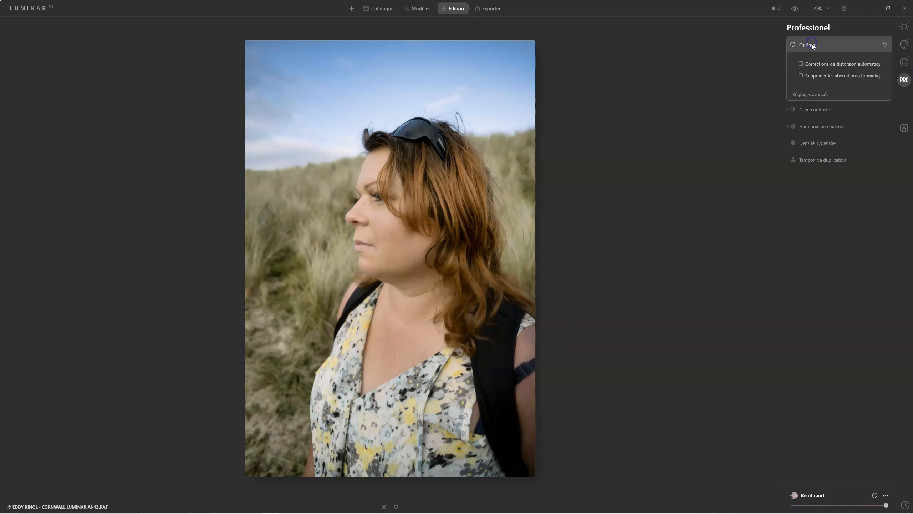
click(810, 95)
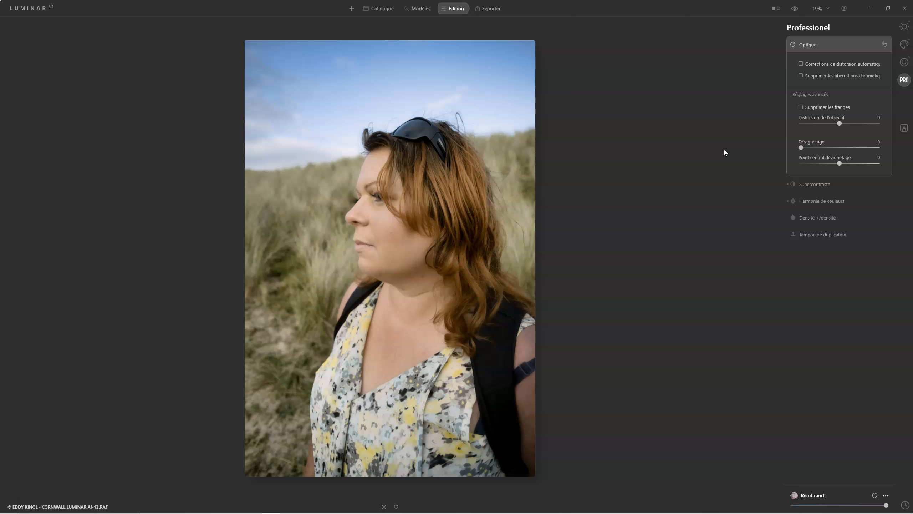
mouse_move(798, 120)
click(904, 27)
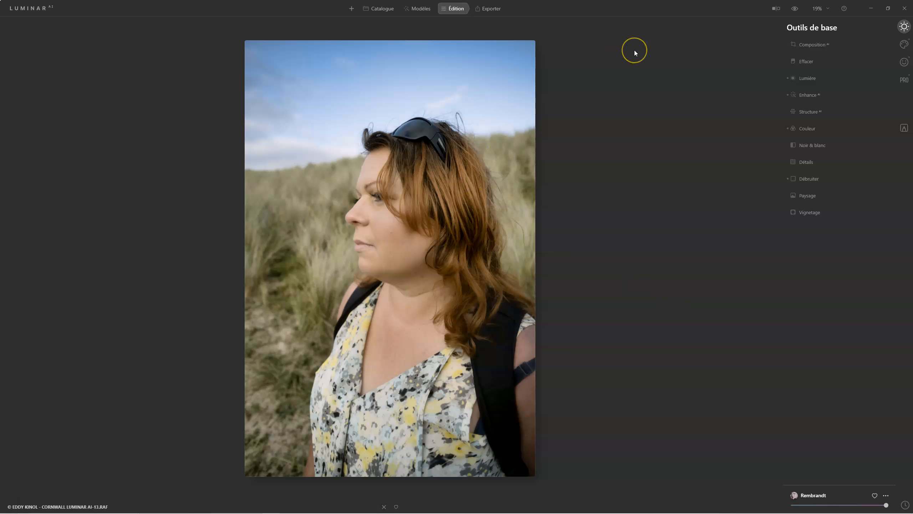
Set the quantity of the Surexposition (High key) portrait effect to 50.
click(904, 62)
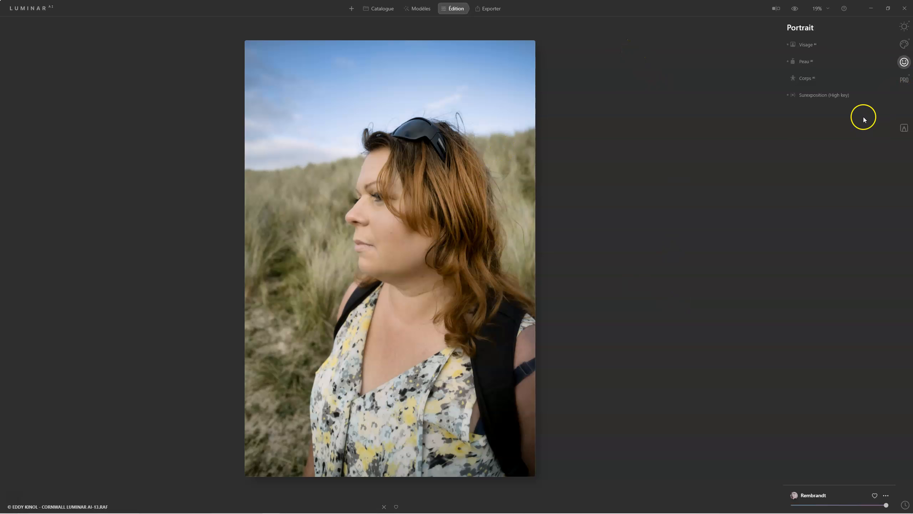
click(820, 95)
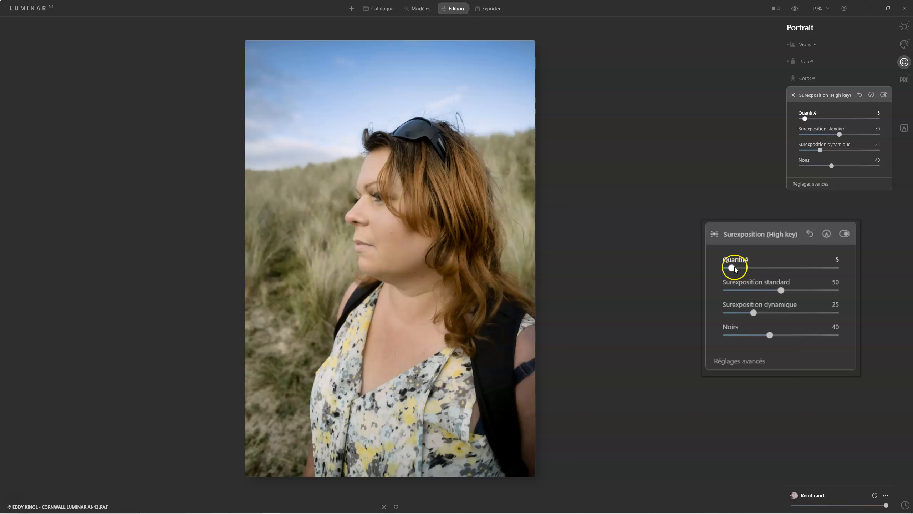
drag(805, 118, 841, 119)
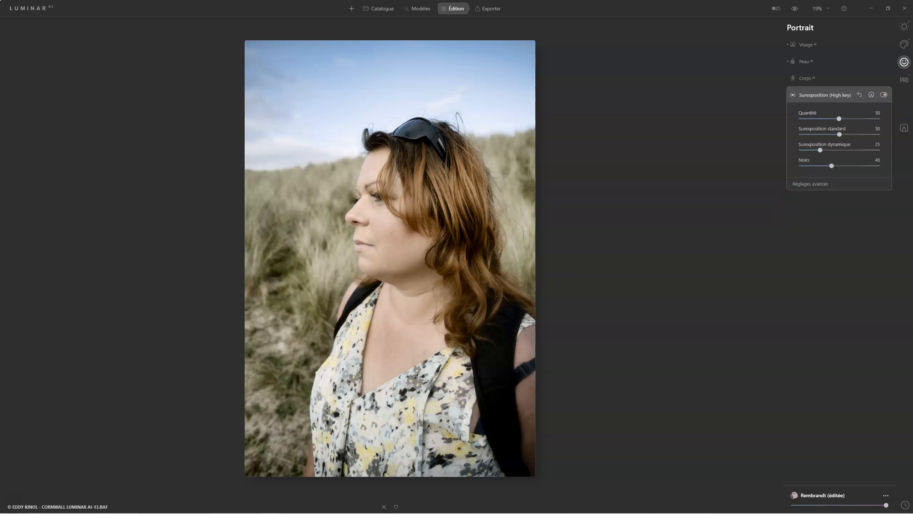
Set the creative Ambiance effect's quantity to 41 and change its look to Bakersfield.
scroll(809, 216, up, 3)
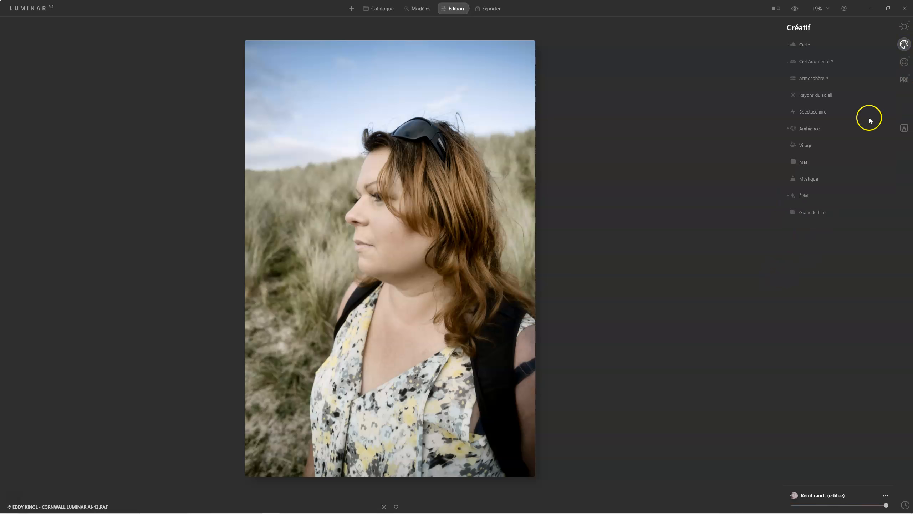
click(809, 128)
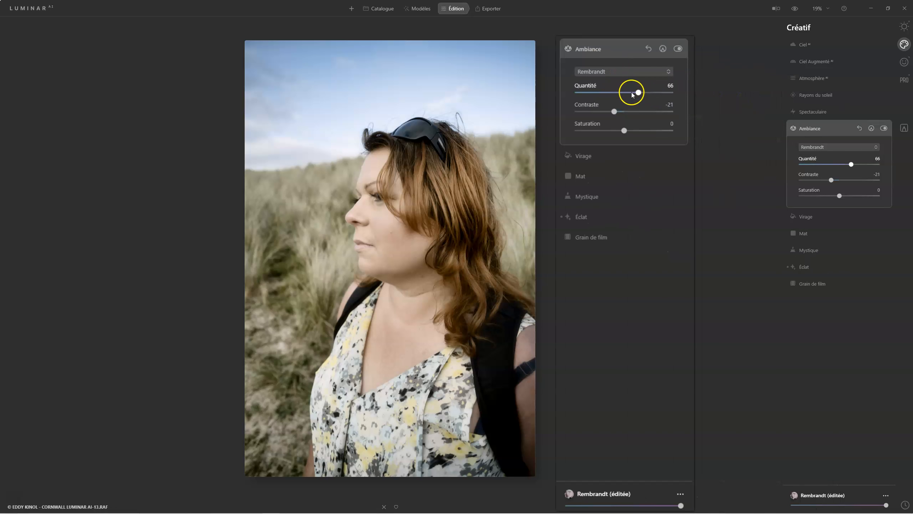
drag(638, 92, 614, 92)
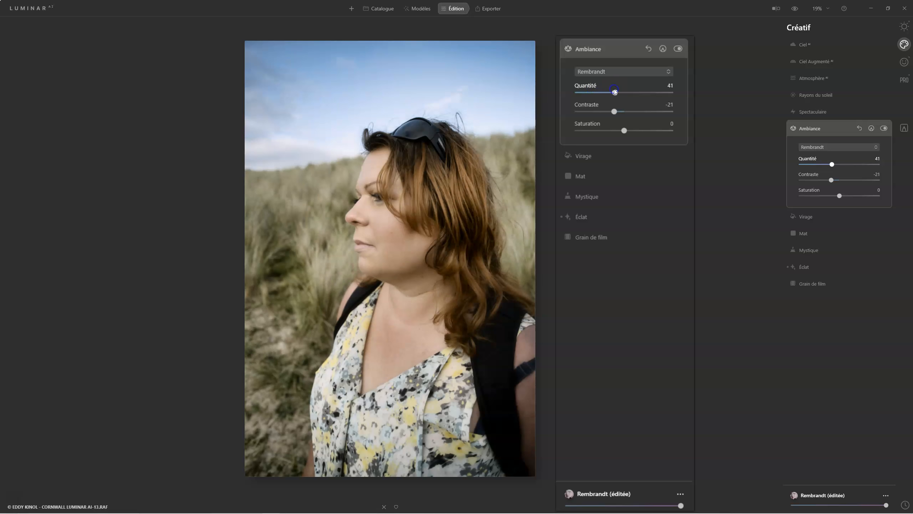
click(609, 71)
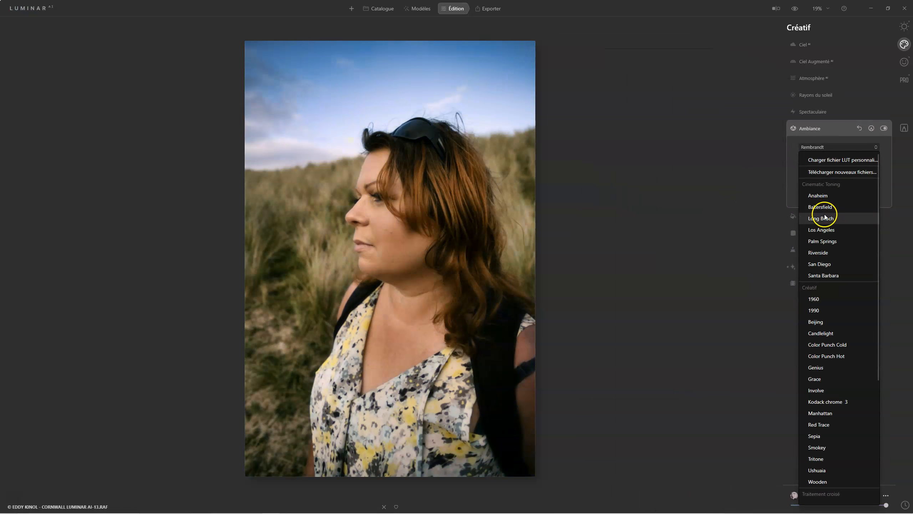
click(826, 209)
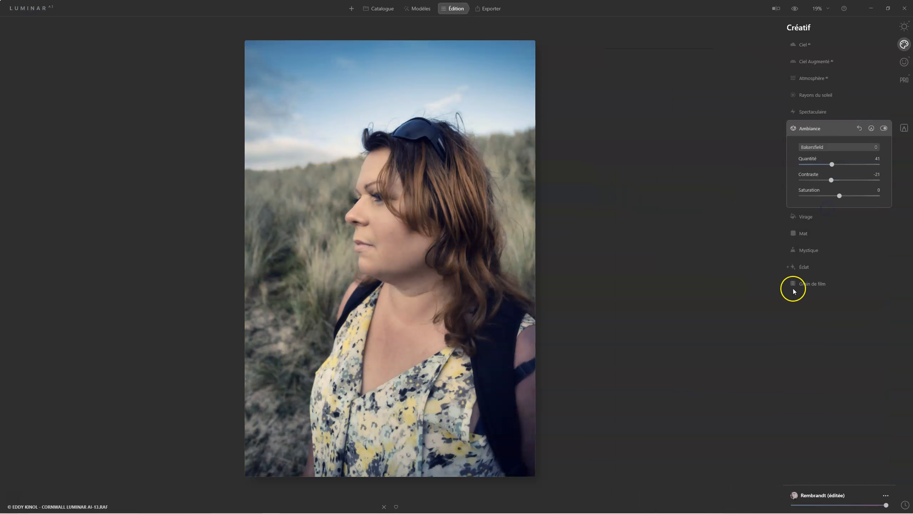
click(810, 127)
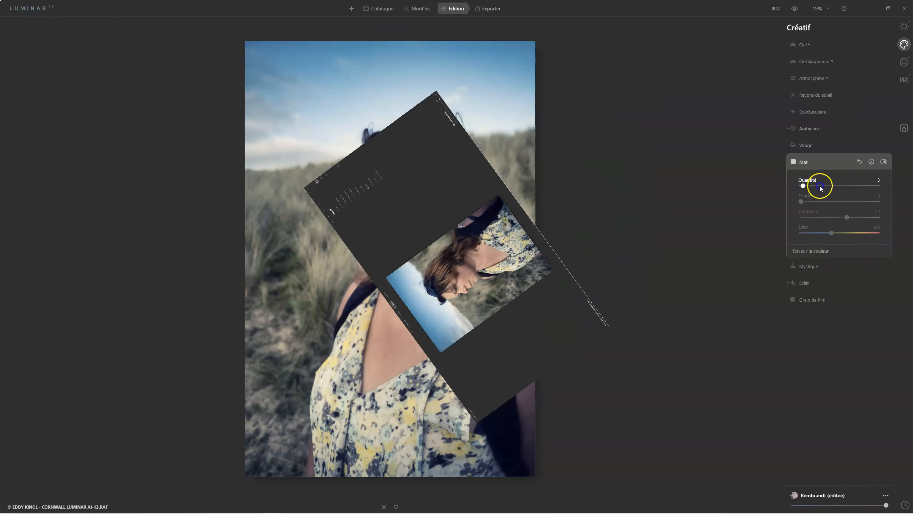
Raise the Mat effect's quantity and set the Mystique effect's quantity to 26.
drag(817, 184, 848, 185)
click(801, 161)
click(802, 179)
mouse_move(632, 135)
mouse_down()
mouse_move(703, 137)
mouse_move(611, 138)
mouse_move(686, 137)
mouse_move(645, 136)
mouse_up()
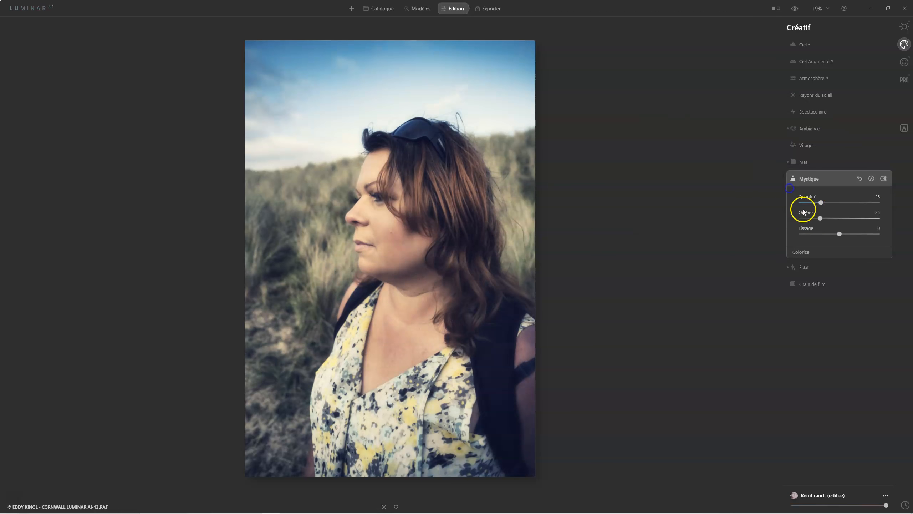
click(806, 178)
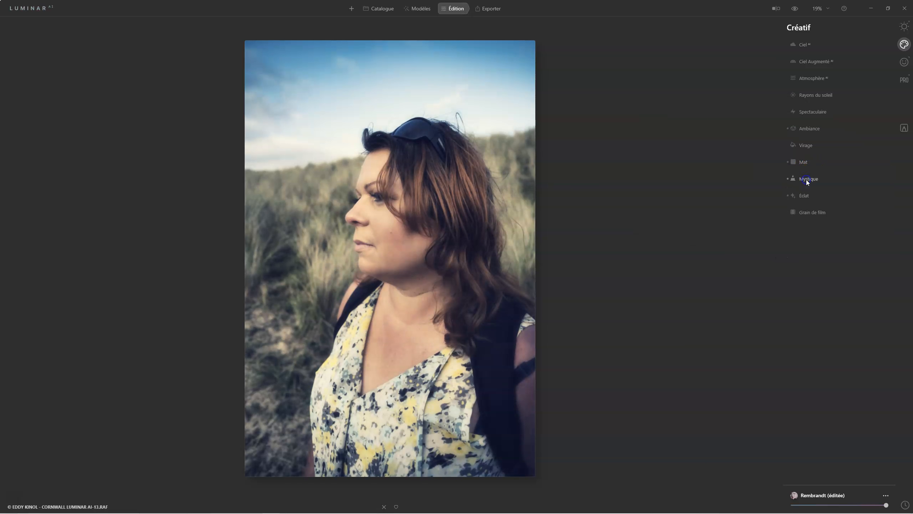
Compare the original and edited portrait by sweeping the before/after divider across the whole photo.
click(793, 9)
click(792, 11)
click(775, 8)
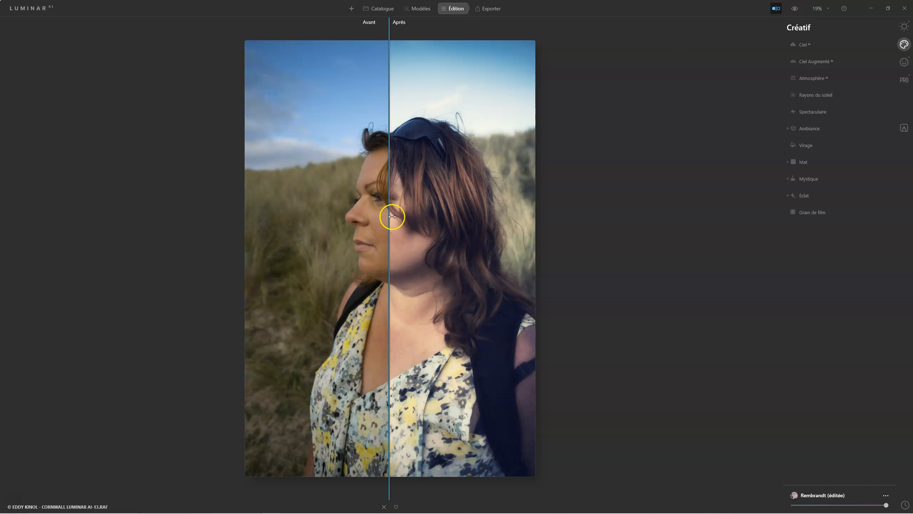
drag(392, 217, 499, 217)
drag(561, 216, 51, 217)
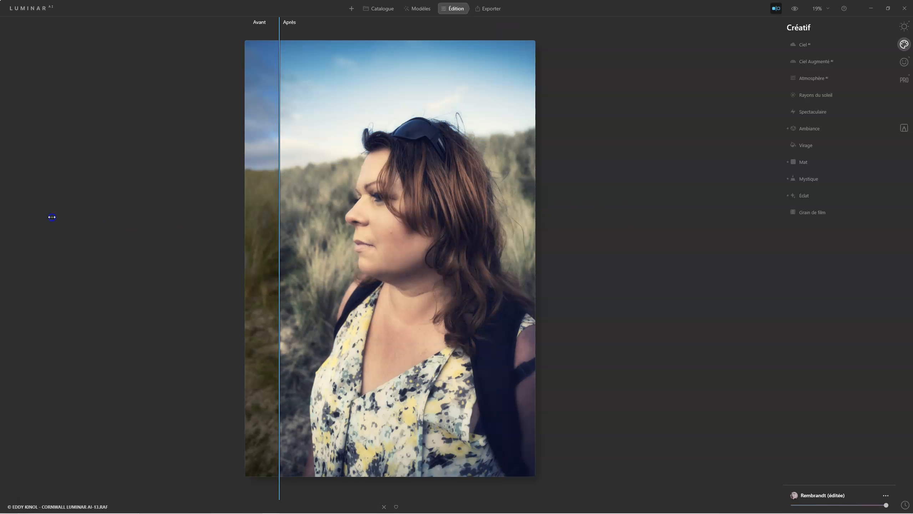
click(775, 8)
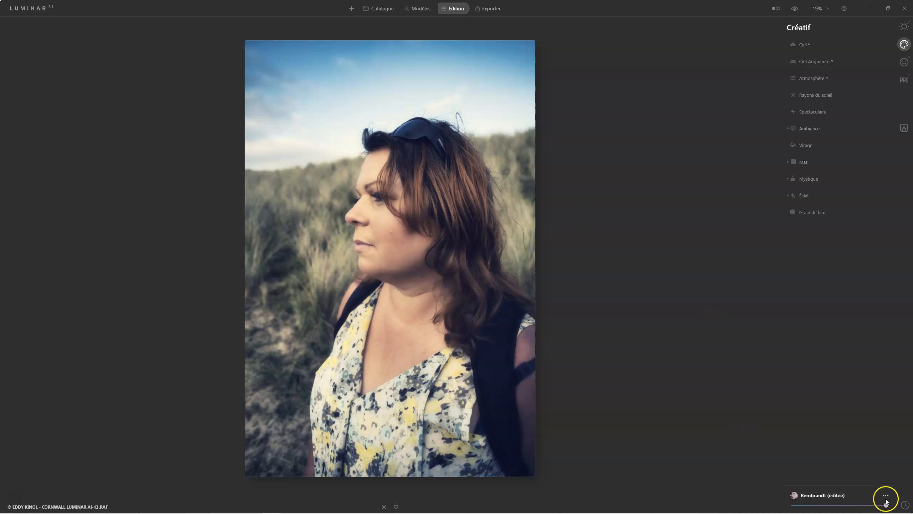
Try out the template's overall intensity and set the Éclat effect's quantity to 33.
mouse_move(885, 506)
mouse_down()
mouse_move(822, 506)
mouse_move(886, 504)
mouse_up()
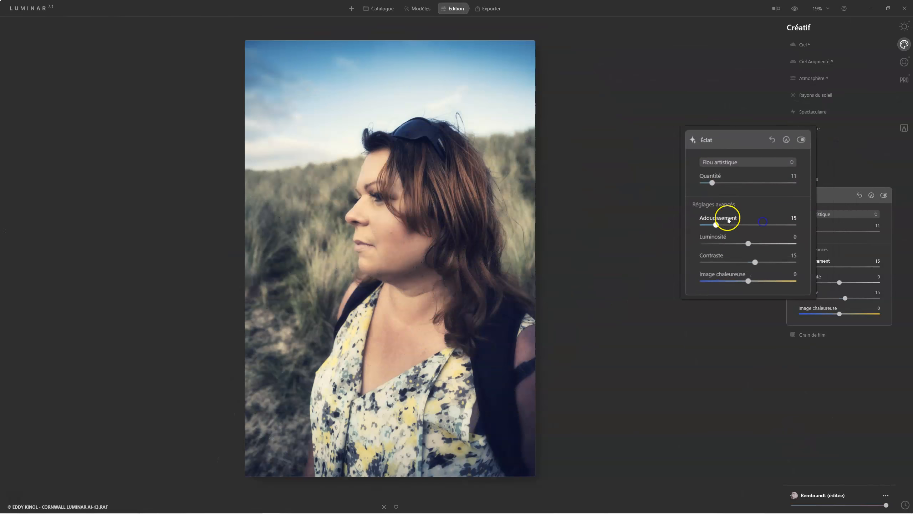
drag(648, 151, 672, 149)
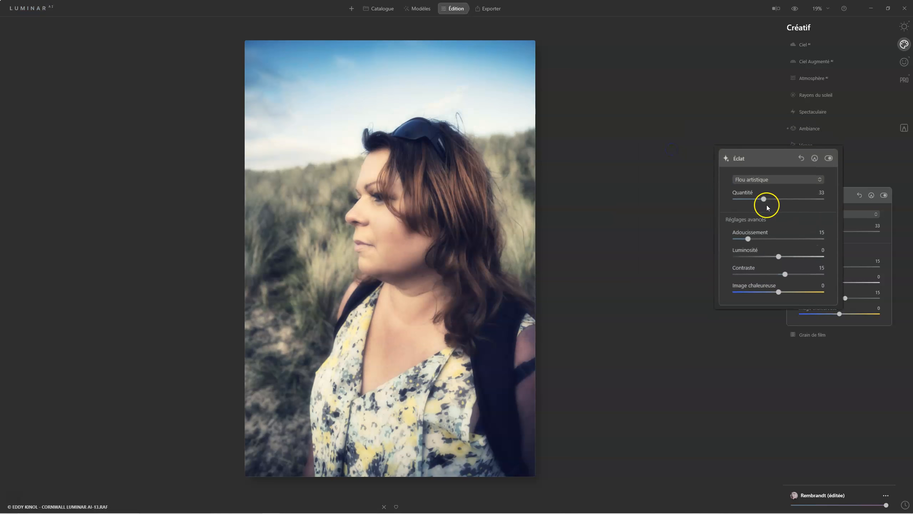
Set the Mystique effect's quantity to 36 and expand its Colorize settings.
click(802, 179)
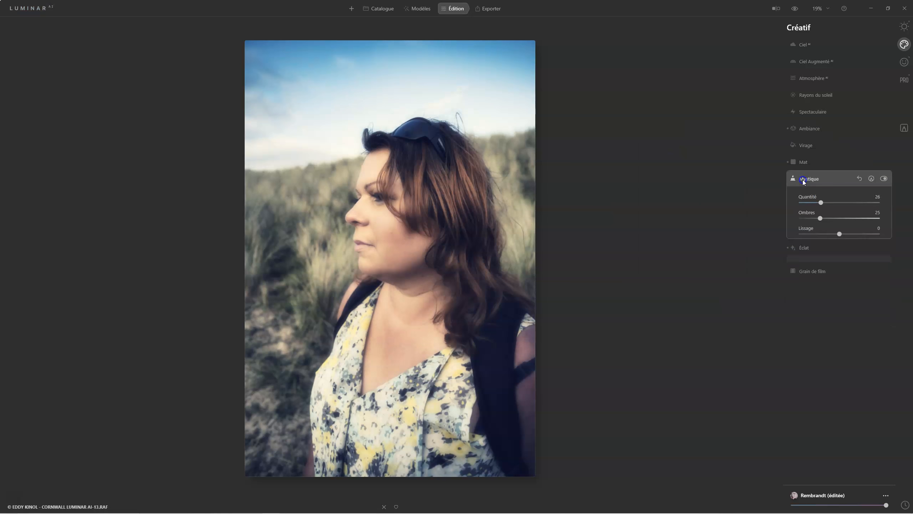
drag(649, 243, 665, 243)
click(626, 319)
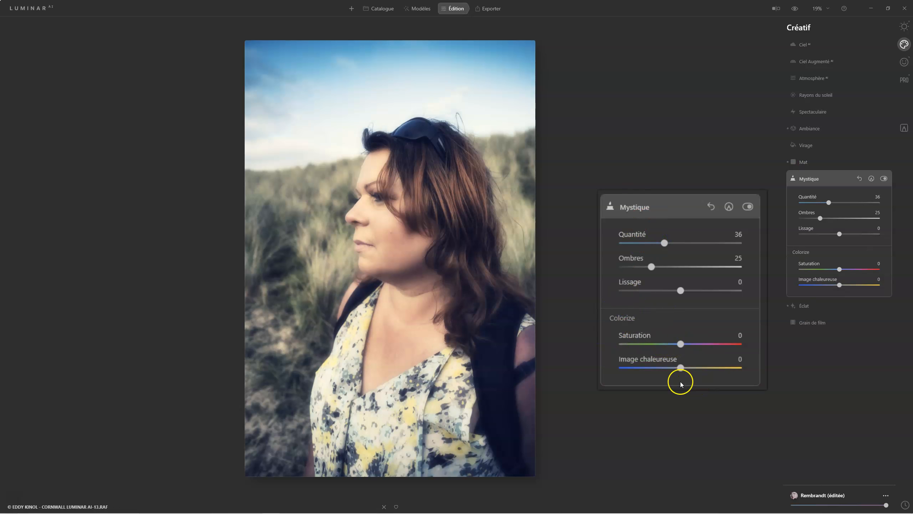
Set the Mystique effect's Colorize warmth (Image chaleureuse) to 41 and its saturation to -66.
drag(680, 367, 697, 368)
click(681, 343)
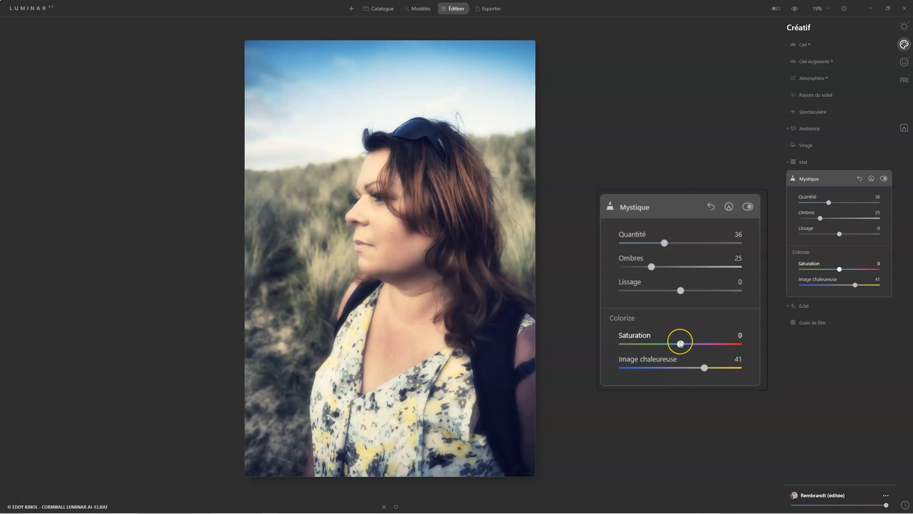
drag(680, 343, 632, 345)
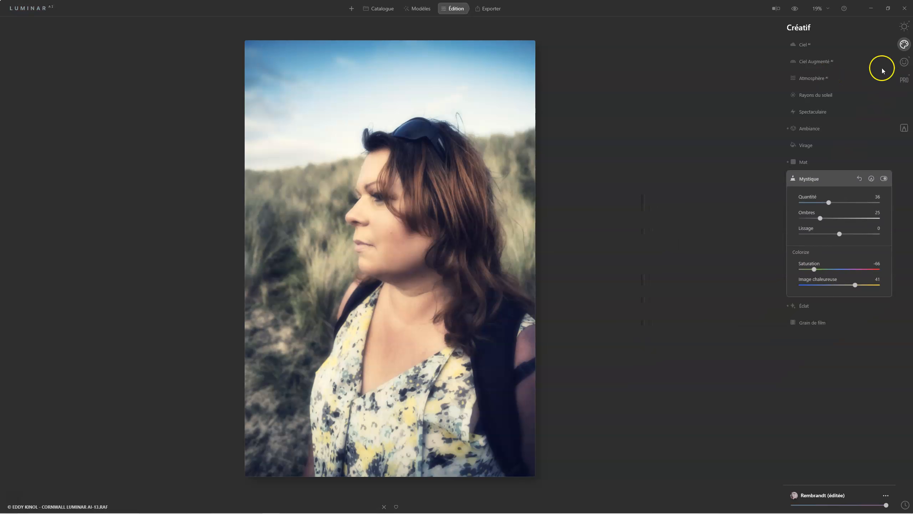
Set the photo's basic colour saturation to -35 and vibrance to 1, and compare the result with the original.
click(904, 26)
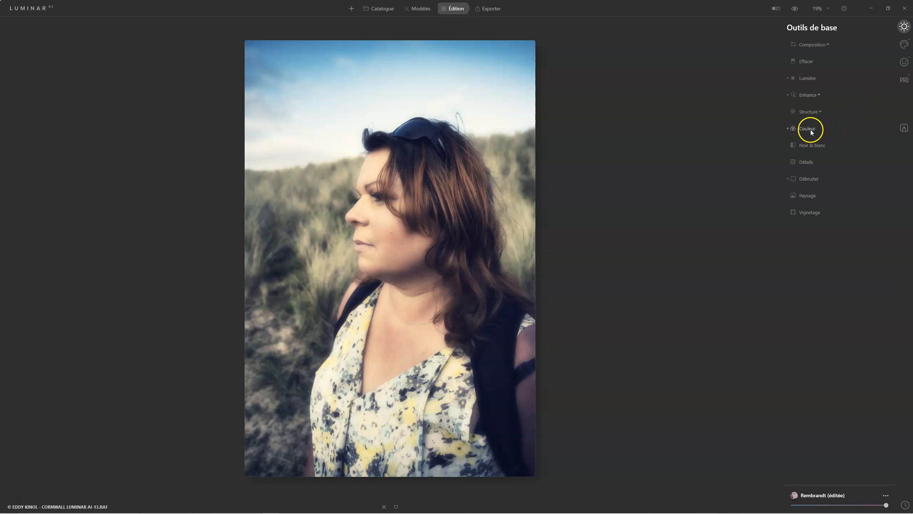
click(811, 130)
click(840, 153)
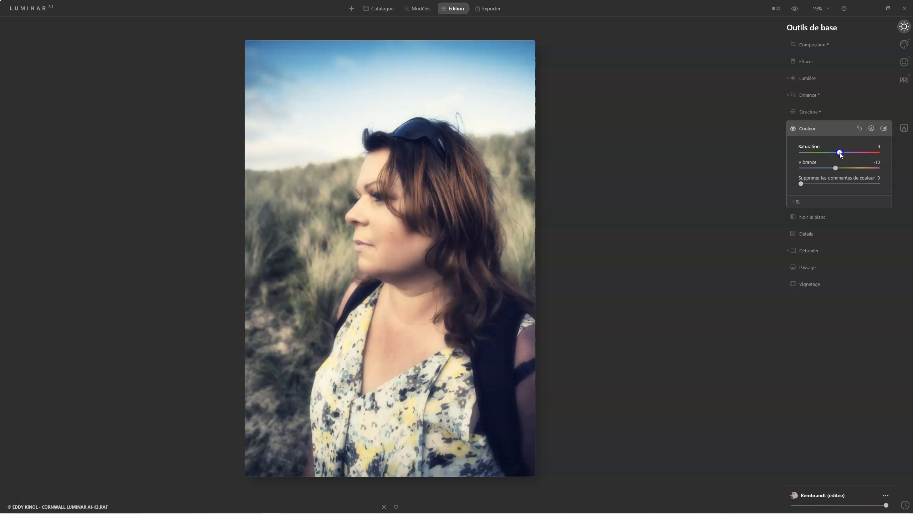
mouse_move(841, 154)
mouse_down()
mouse_move(826, 154)
mouse_move(841, 167)
mouse_up()
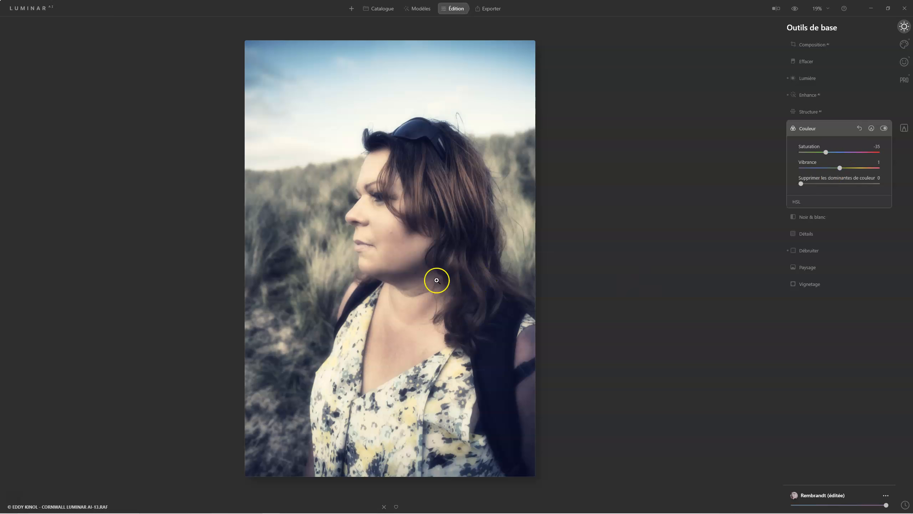
click(795, 9)
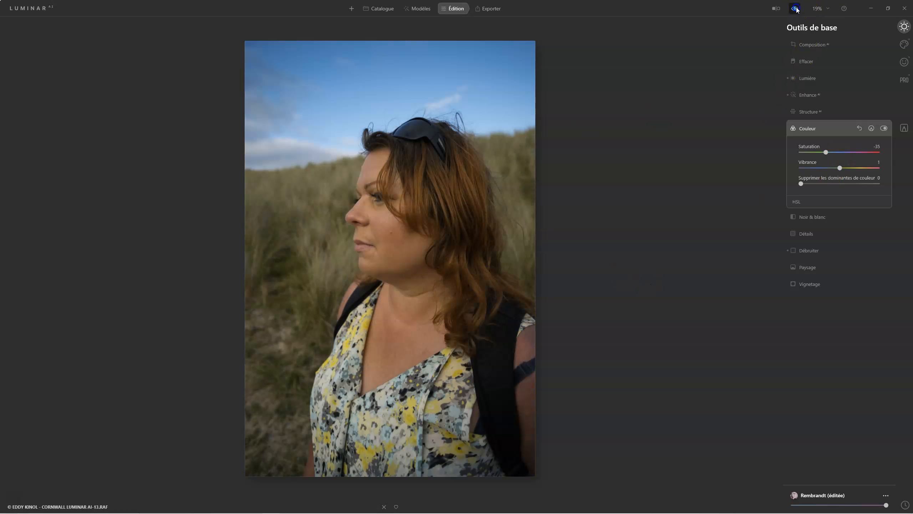
click(795, 8)
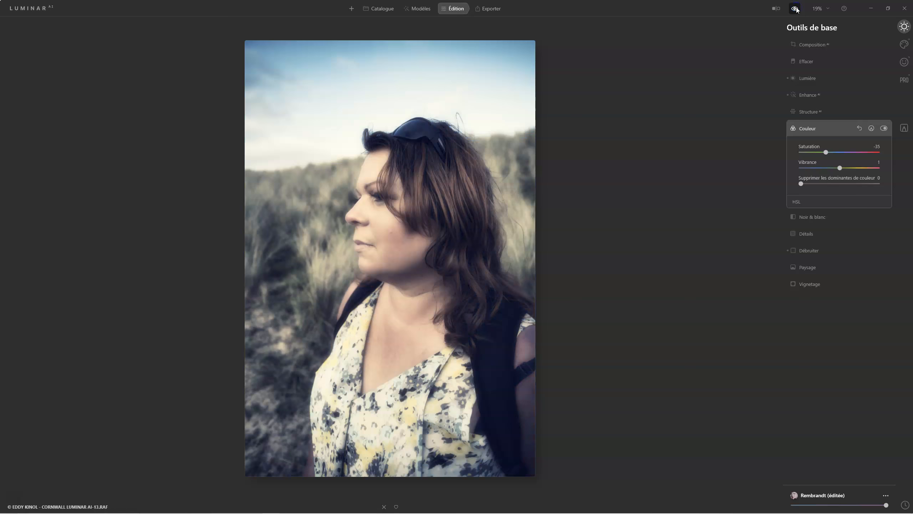
Crop the portrait using the automatic Composition suggestion, shift the photo up and slightly left within the crop frame, and apply the crop.
click(812, 45)
click(826, 65)
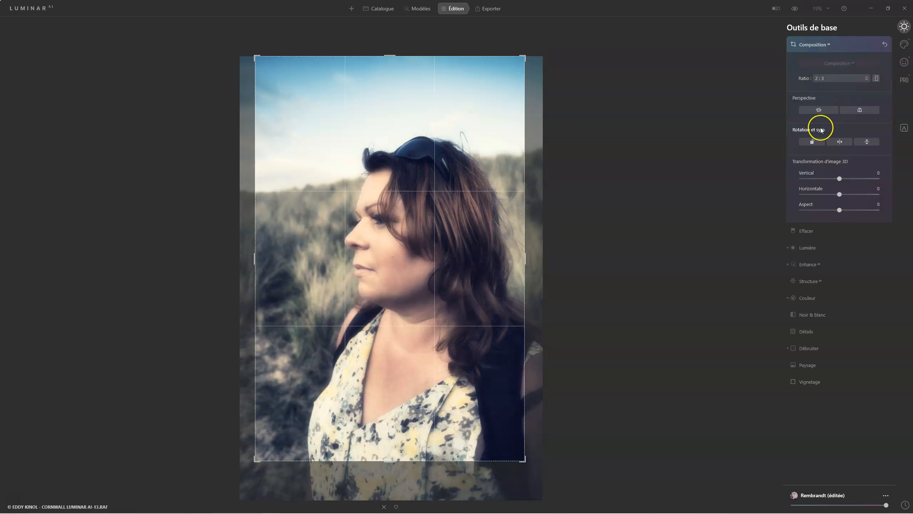
drag(411, 271, 398, 249)
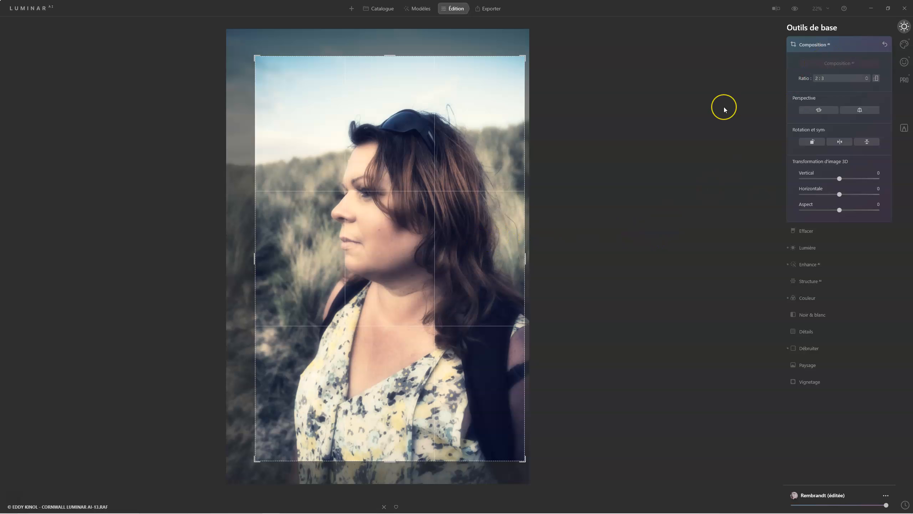
key(Return)
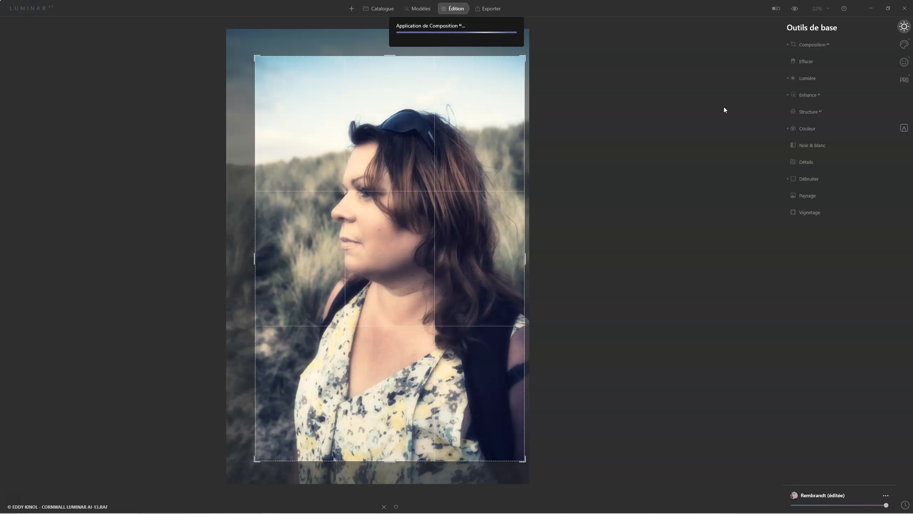